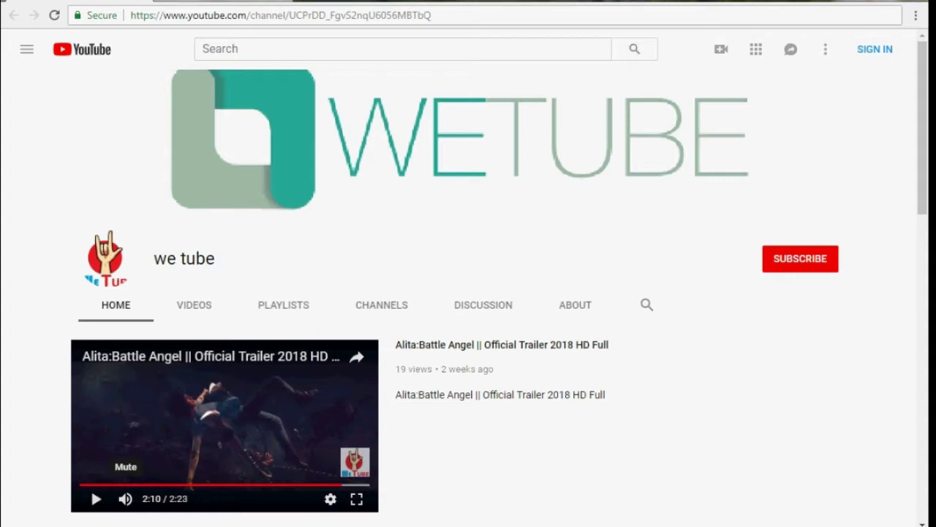
Step: Switch to the IVONA website and look over its home page down to the footer
key(ctrl+Tab)
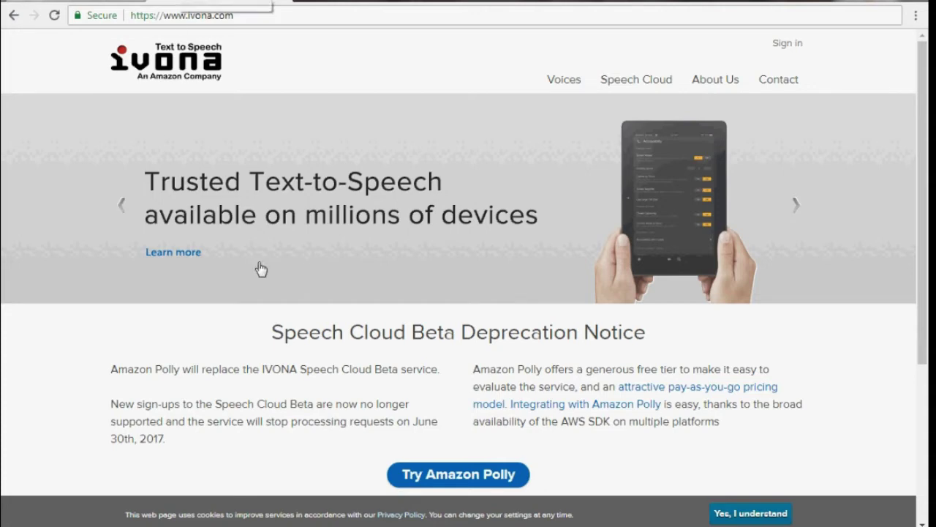
scroll(261, 268, down, 3)
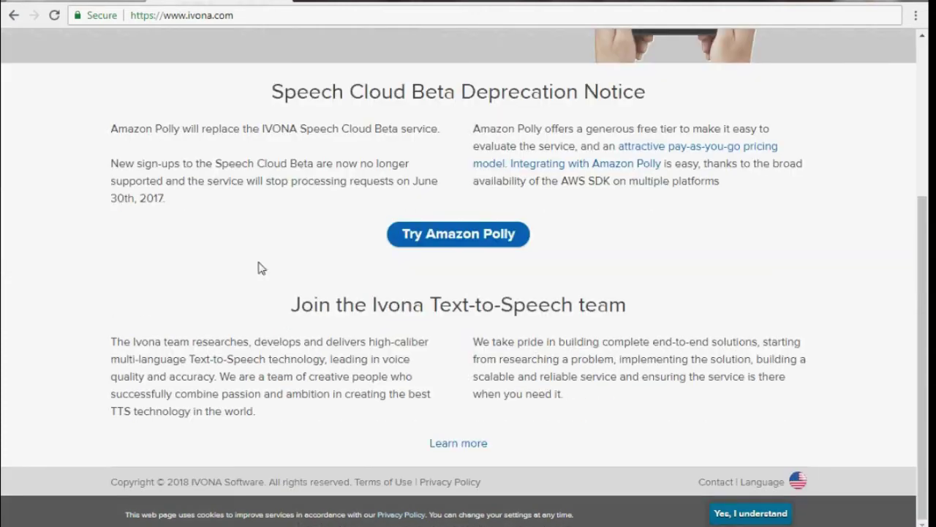
scroll(258, 262, up, 3)
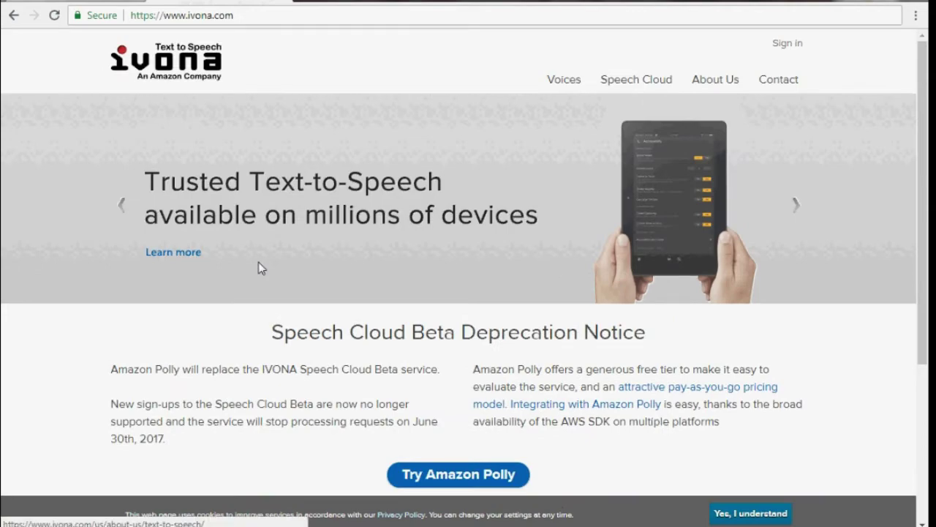
Step: Run setup_espeak-1.48.04.exe from the Ivona folder and install eSpeak with the default voices and Start Menu folder
click(124, 520)
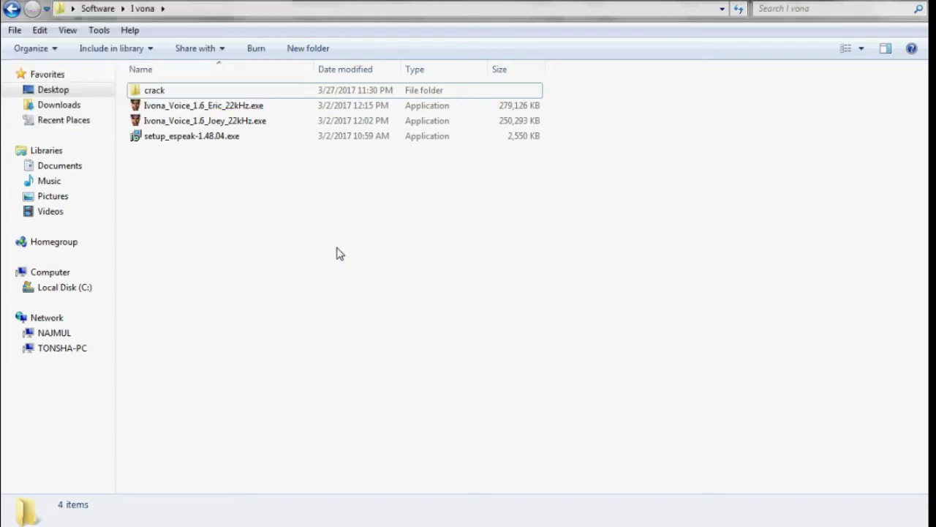
click(152, 142)
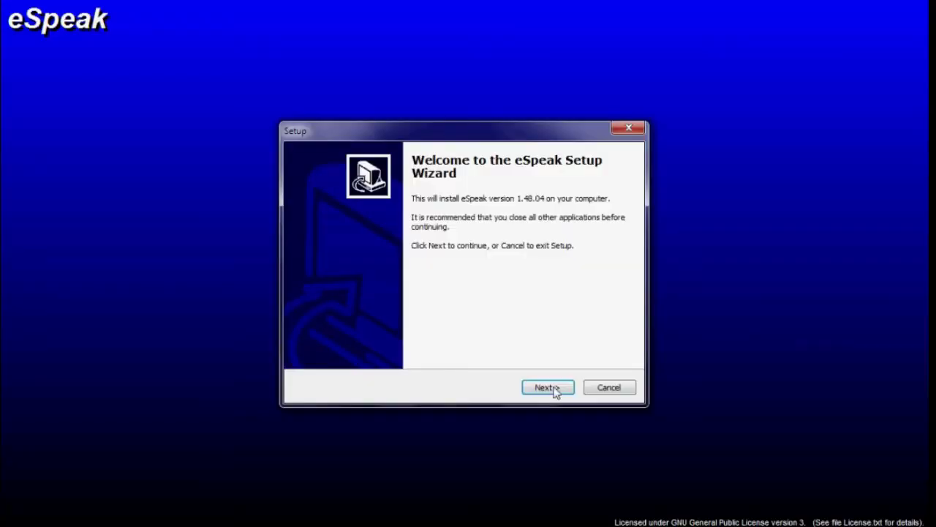
click(547, 387)
click(547, 387)
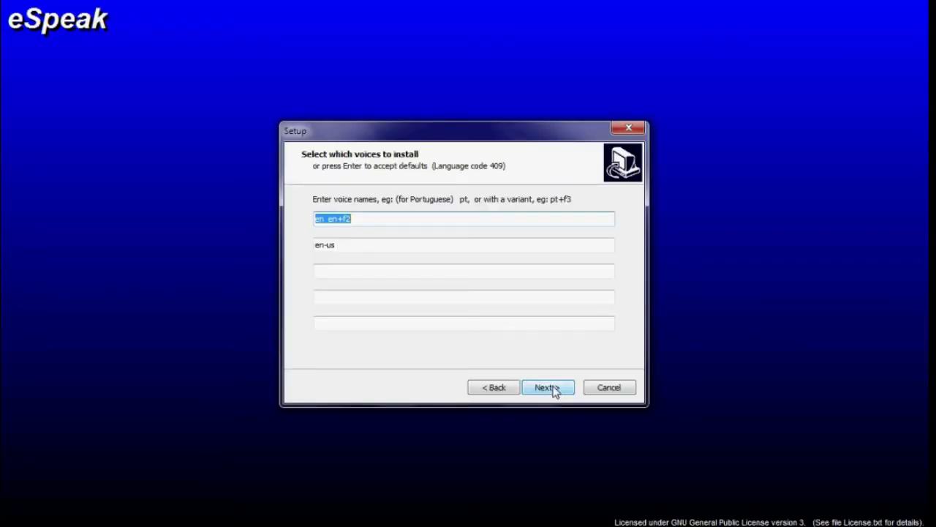
click(554, 390)
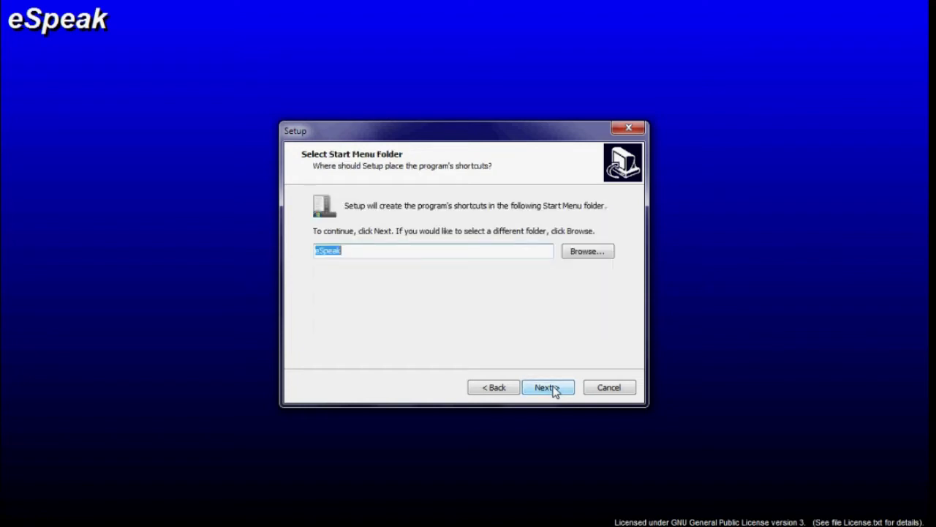
click(553, 391)
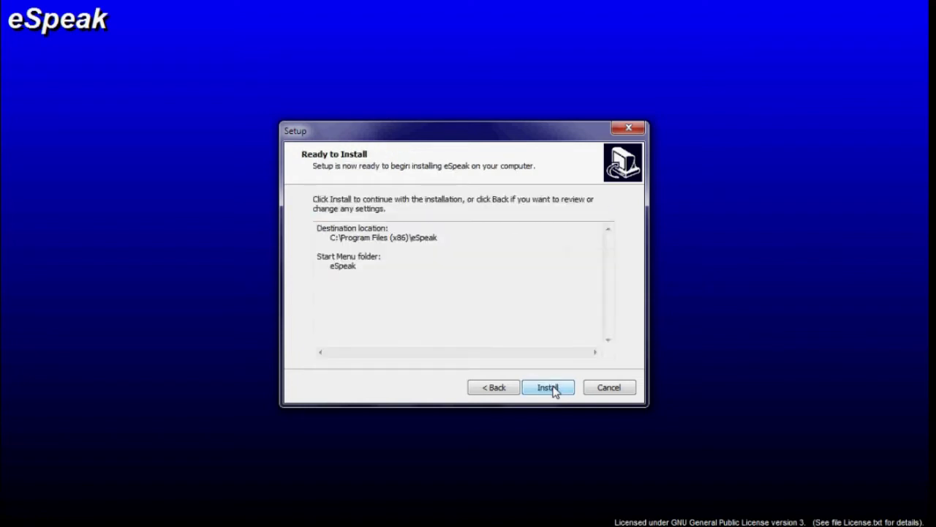
click(554, 391)
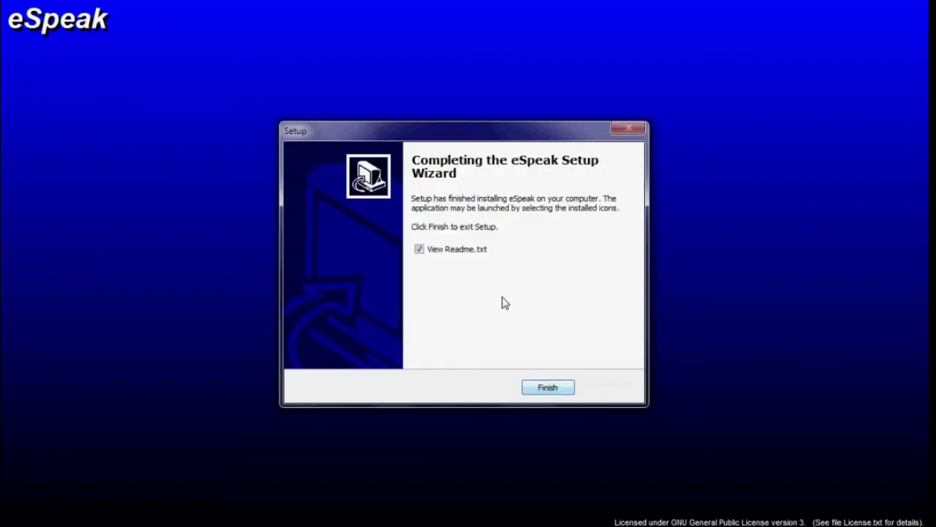
click(540, 389)
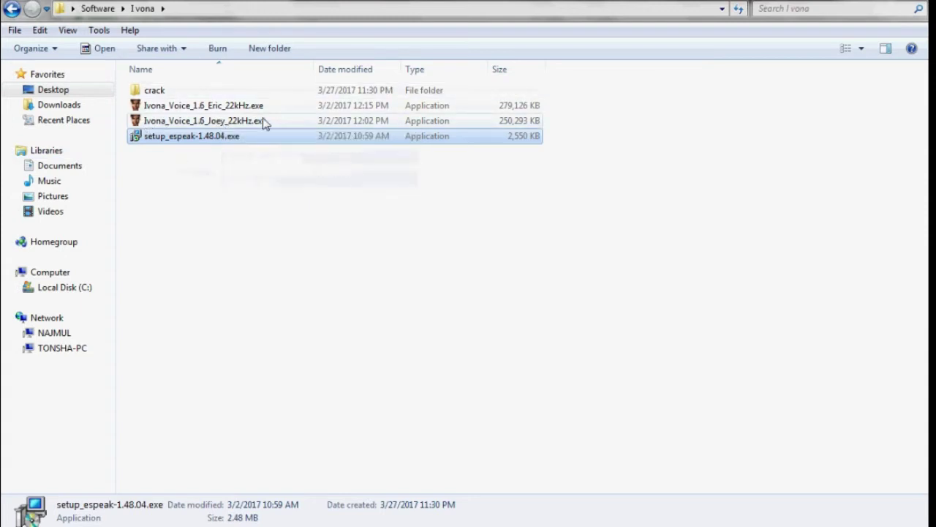
Step: Launch the Ivona_Voice_1.6_Eric_22kHz.exe installer and clear the browser window out of the way
click(202, 106)
click(214, 120)
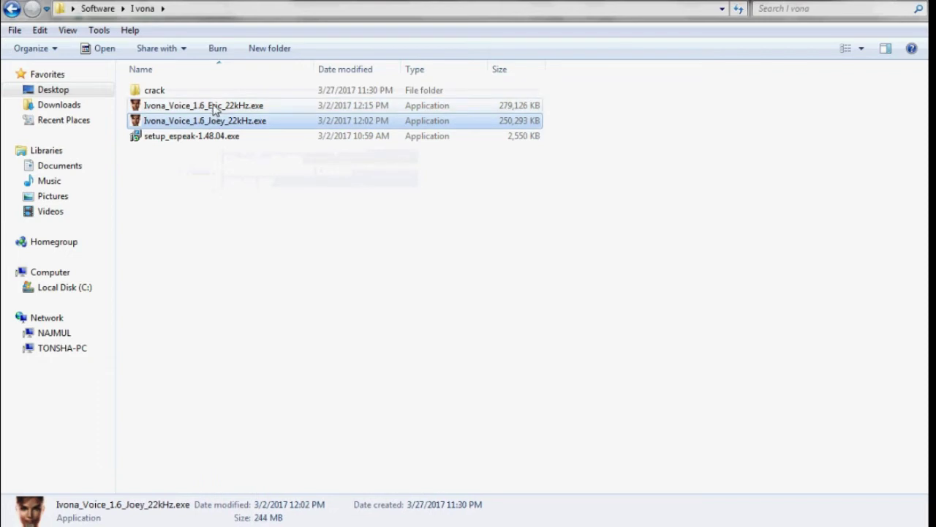
click(215, 107)
click(216, 120)
click(223, 108)
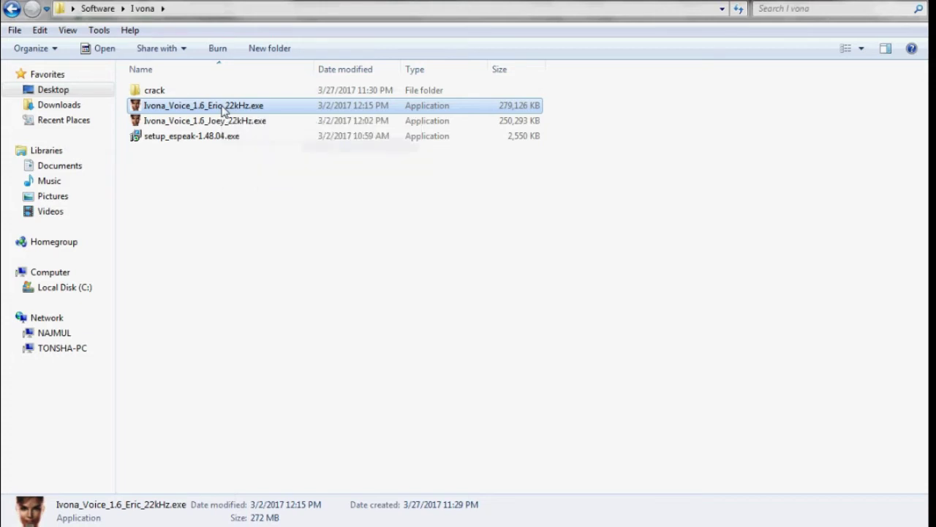
double_click(223, 108)
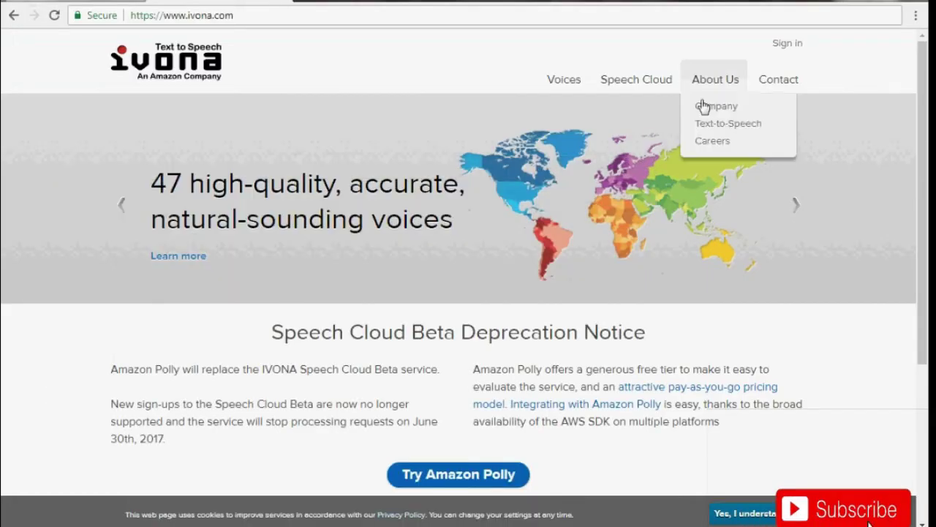
click(860, 6)
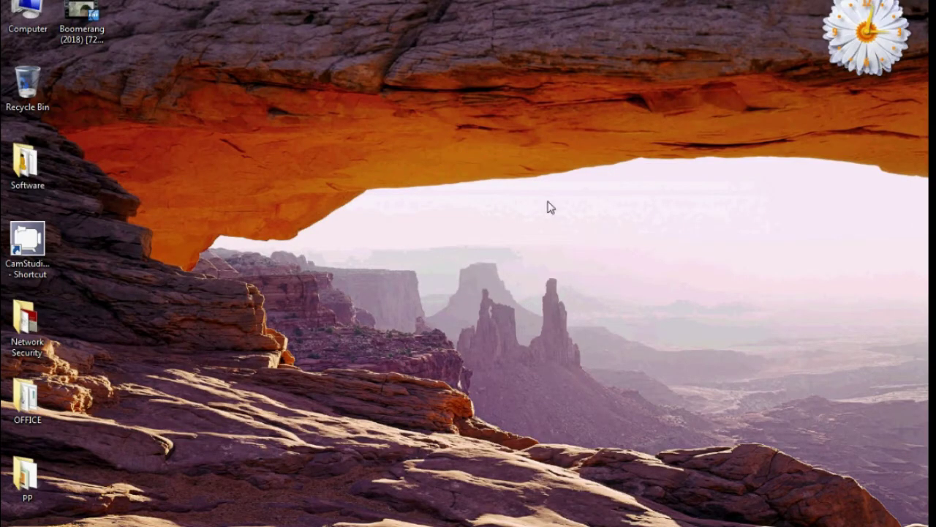
click(469, 296)
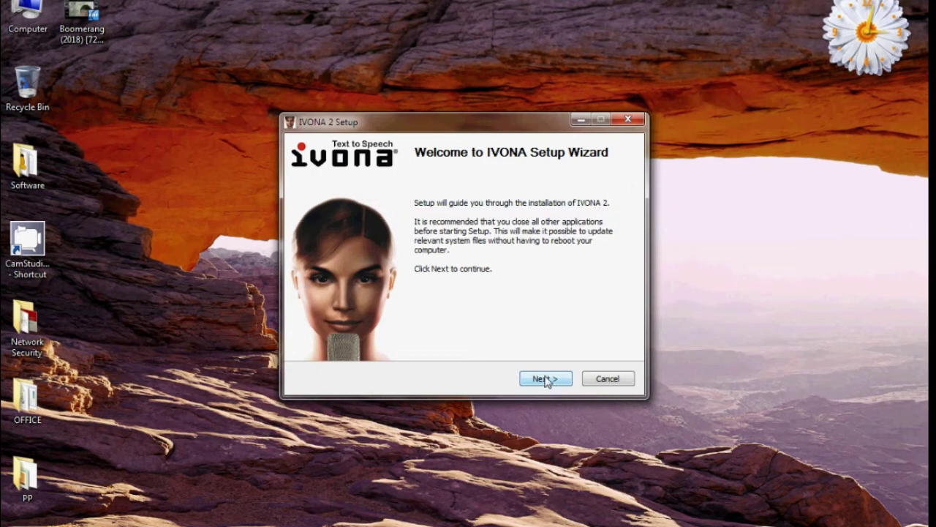
Step: Install IVONA 2 with the Eric US English male voice into C:\Program Files (x86)\IVONA\IVONA 2 Voice
click(545, 379)
click(545, 379)
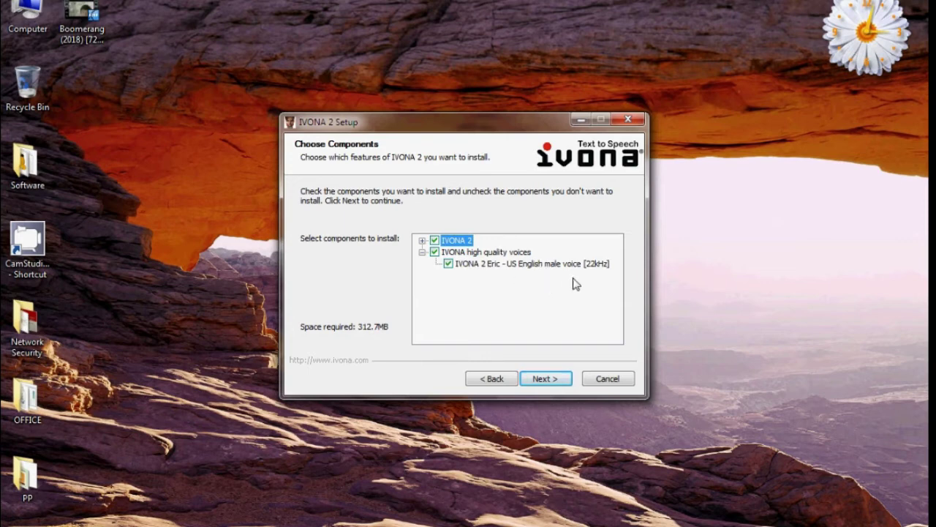
click(550, 380)
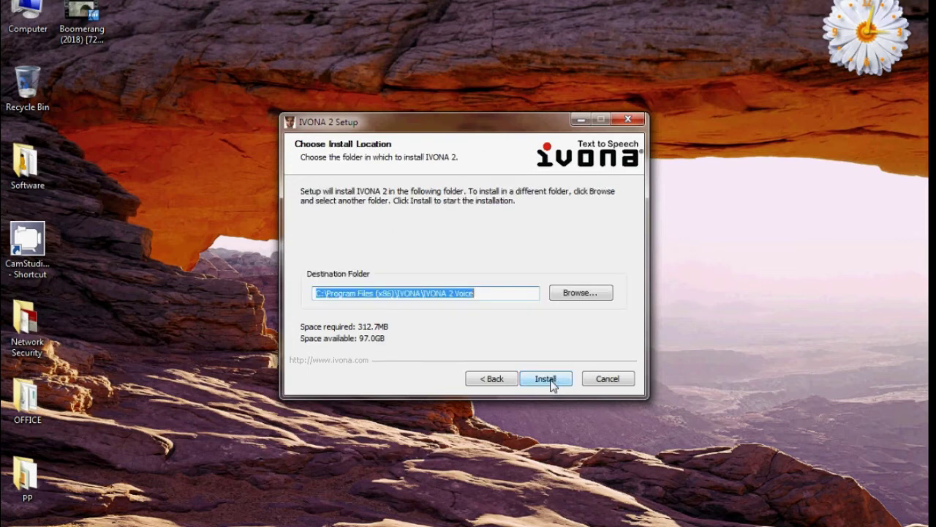
click(546, 385)
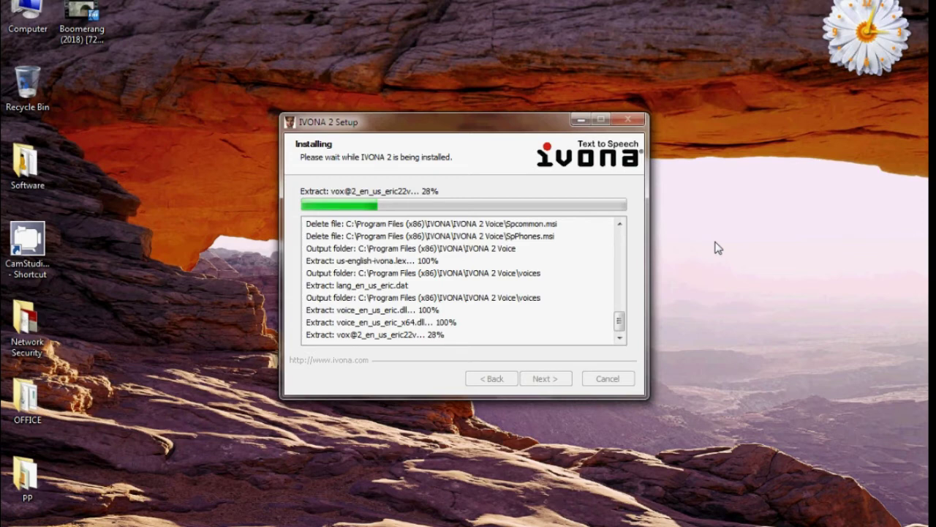
right_click(715, 242)
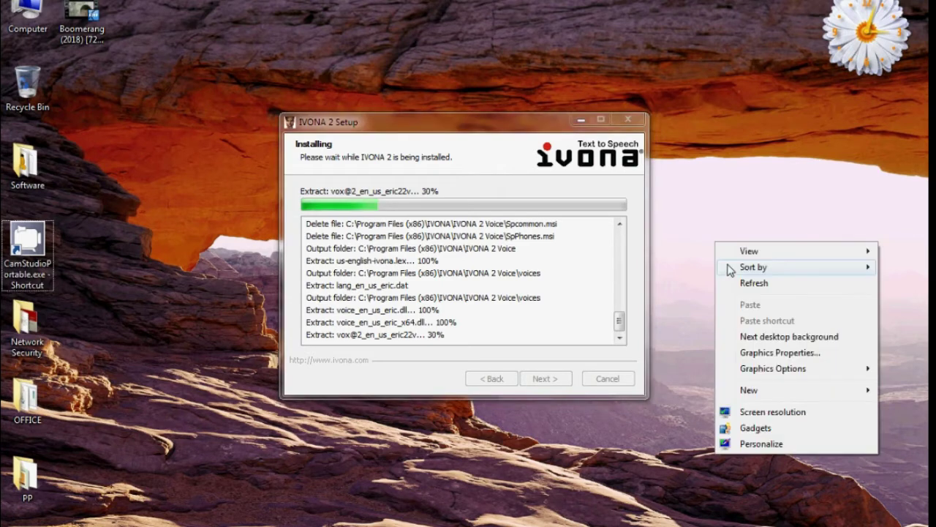
click(736, 286)
right_click(725, 252)
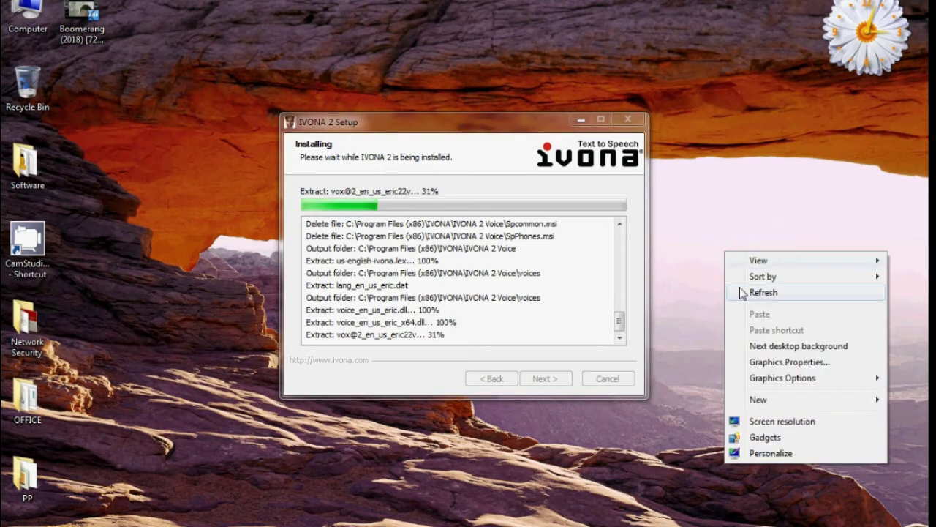
click(740, 288)
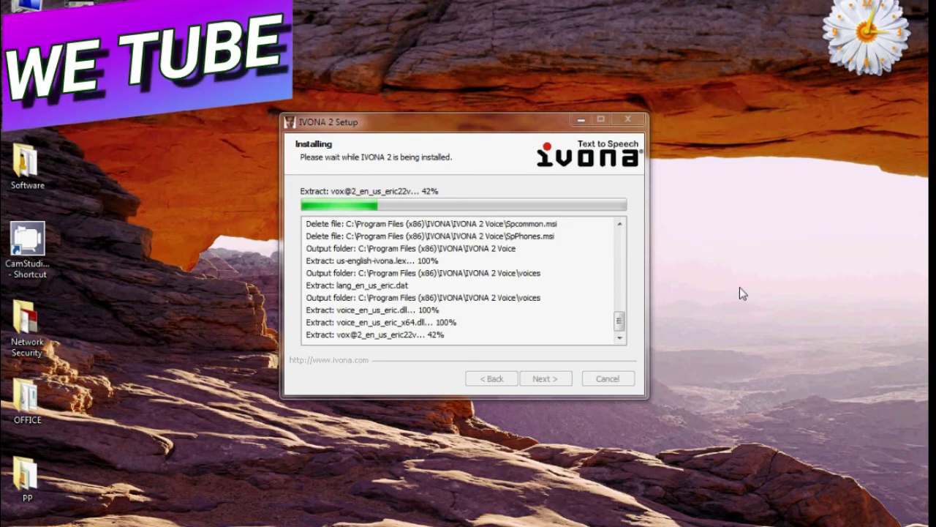
right_click(739, 288)
click(756, 329)
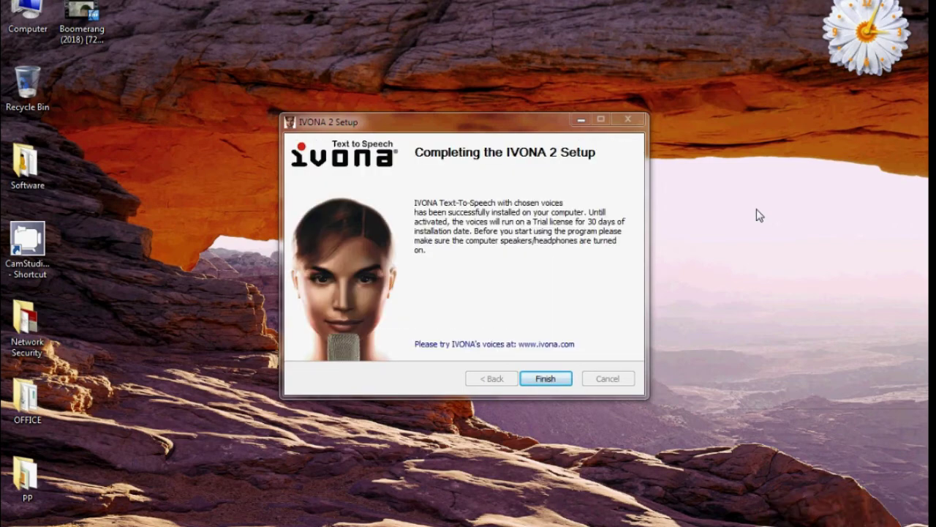
Step: Finish and close the IVONA 2 setup wizard
click(568, 378)
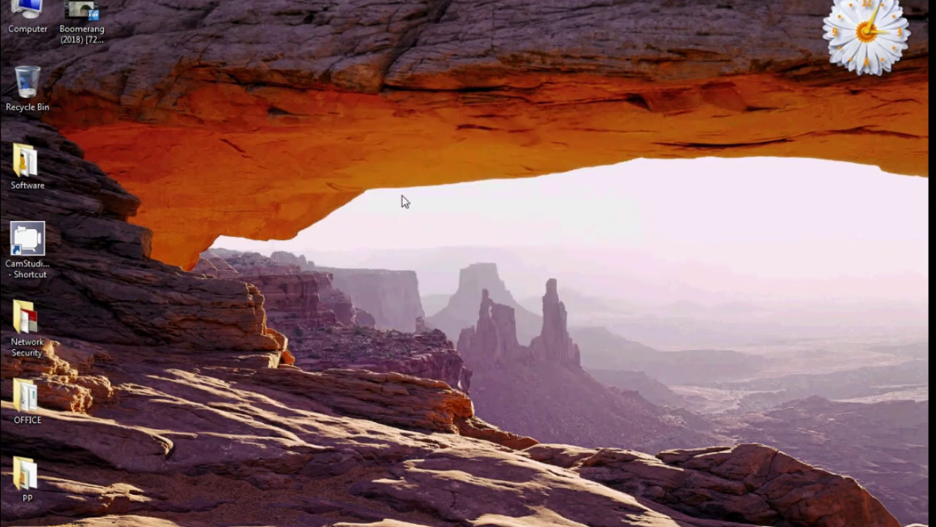
right_click(284, 2)
click(429, 495)
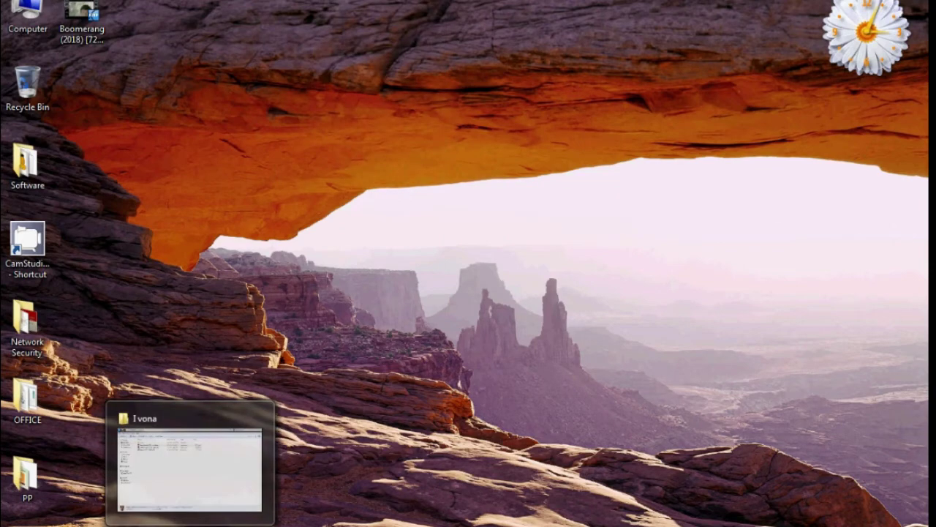
Step: Return to the Ivona folder, open its crack subfolder and select ivona_sapi5_voice_v1.6.60.dll
click(191, 525)
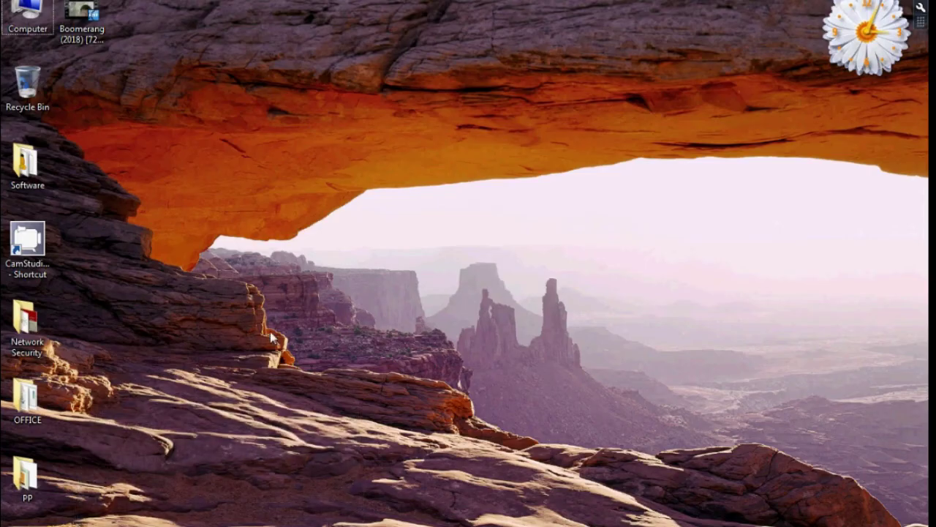
click(15, 525)
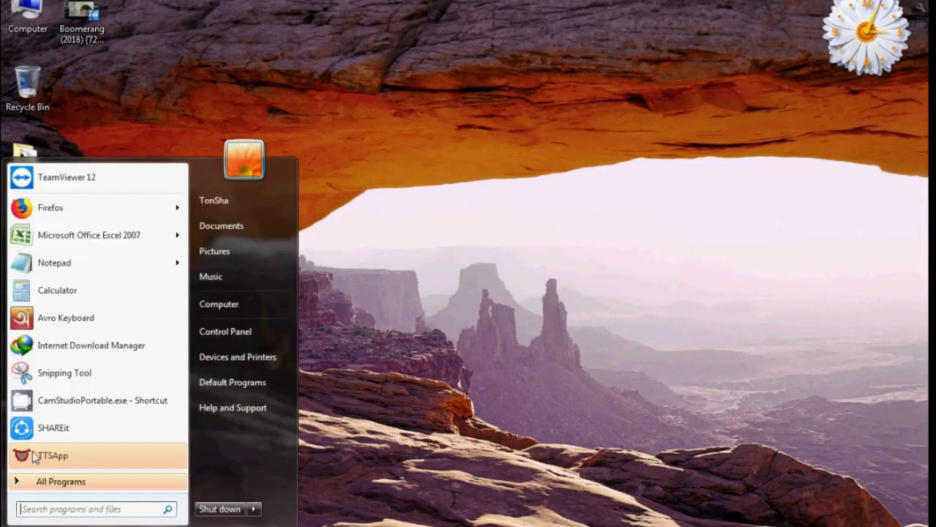
click(823, 351)
click(213, 525)
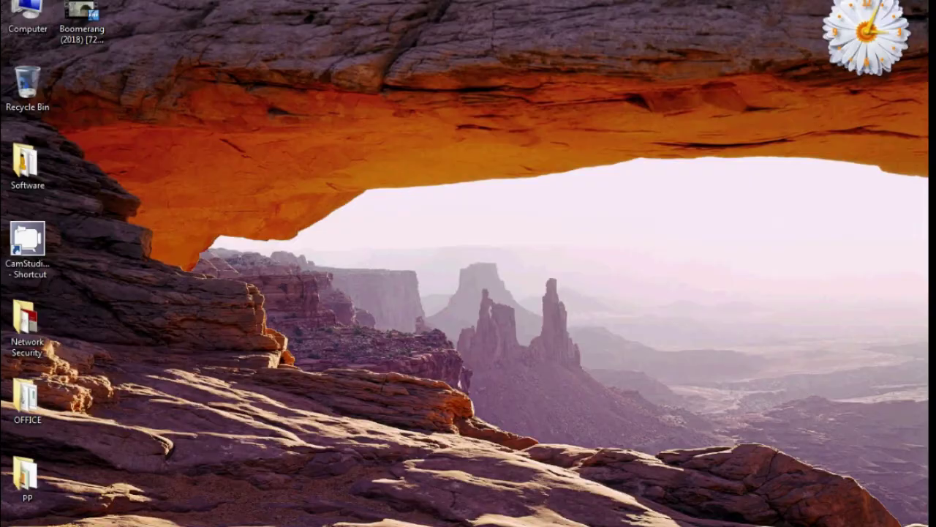
double_click(179, 92)
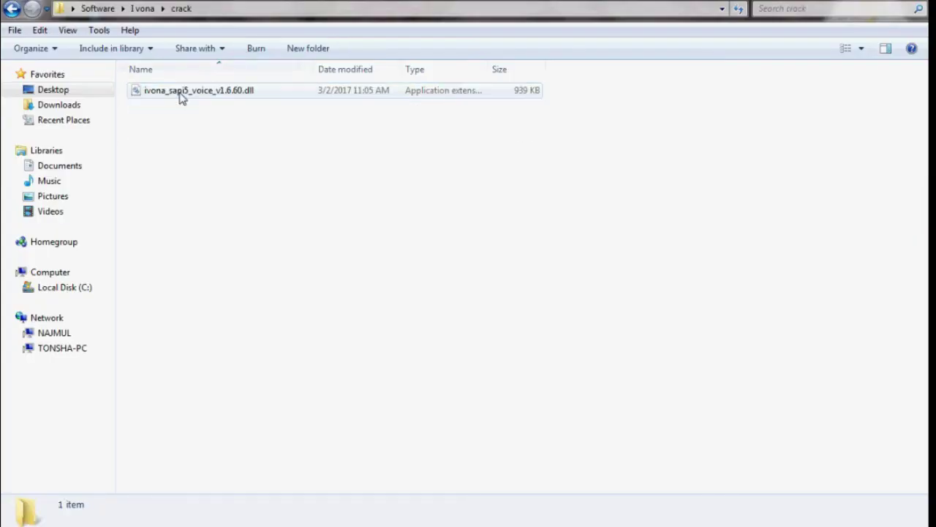
click(183, 90)
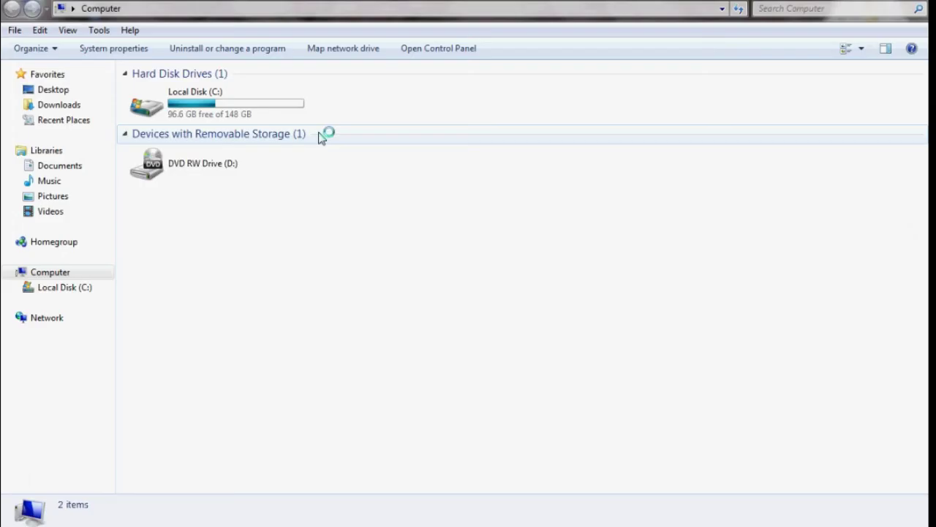
Step: Open the installation folder C:\Program Files (x86)\IVONA\IVONA 2 Voice in a Computer window
click(279, 109)
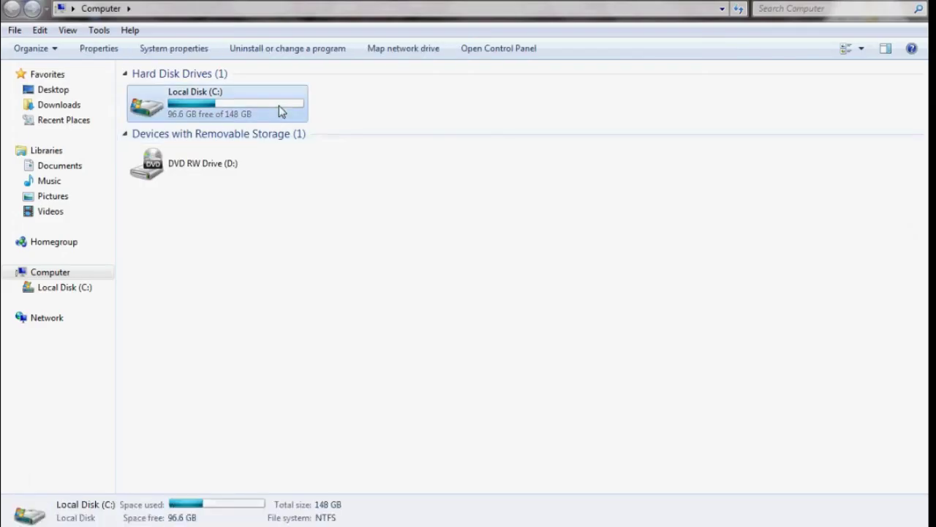
double_click(279, 107)
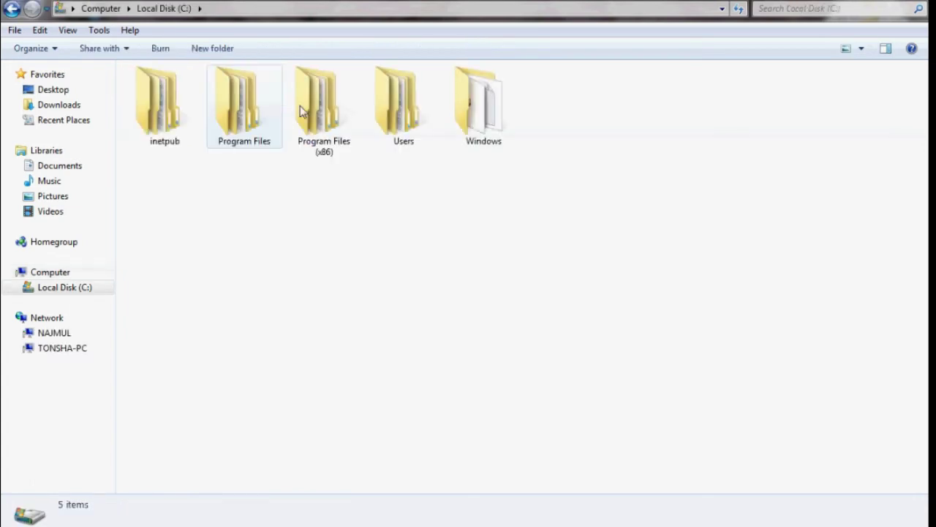
click(300, 109)
double_click(238, 109)
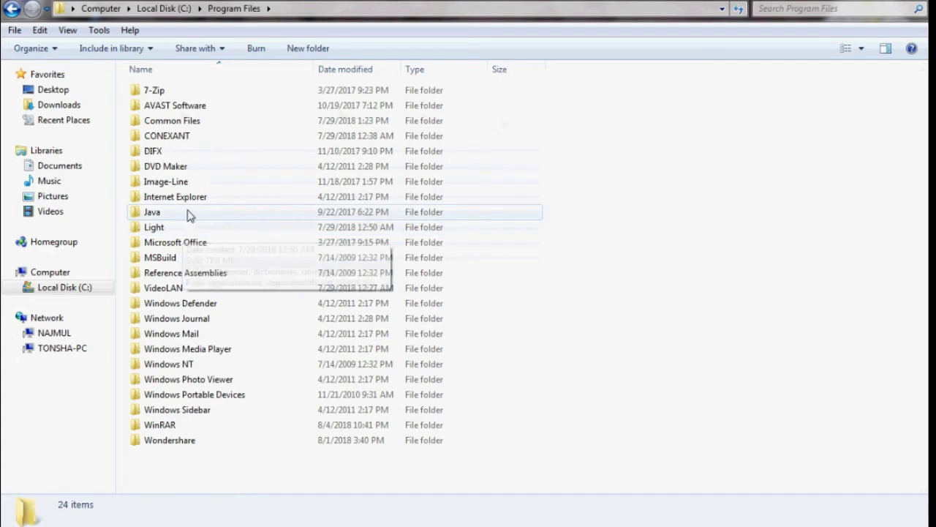
key(BackSpace)
double_click(327, 95)
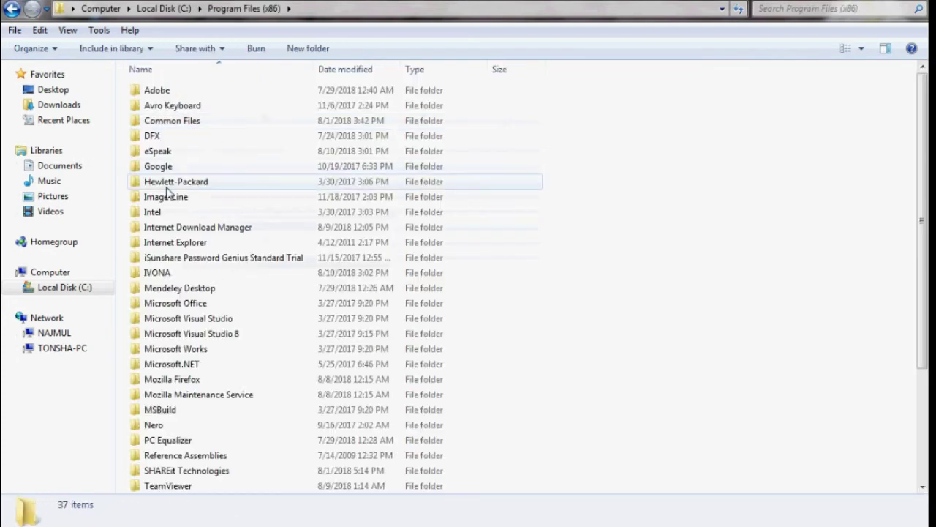
double_click(162, 273)
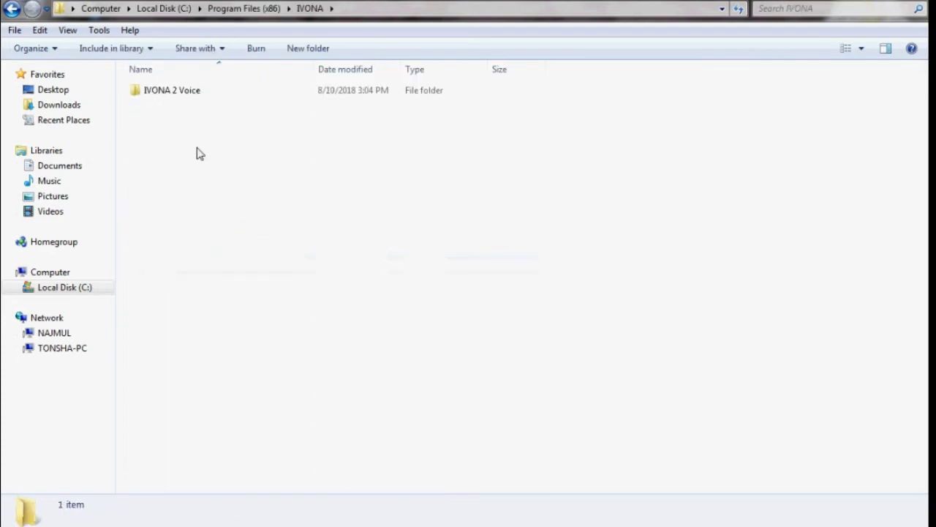
double_click(192, 93)
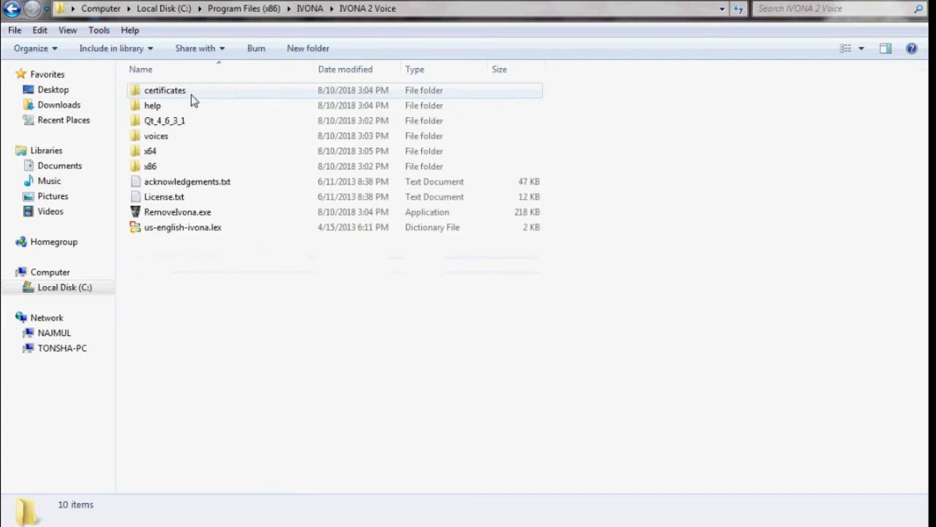
Step: Paste ivona_sapi5_voice_v1.6.60.dll into the x86 folder over the existing file, closing SAPI5 TTSAPP and retrying the copy
double_click(188, 165)
key(ctrl+v)
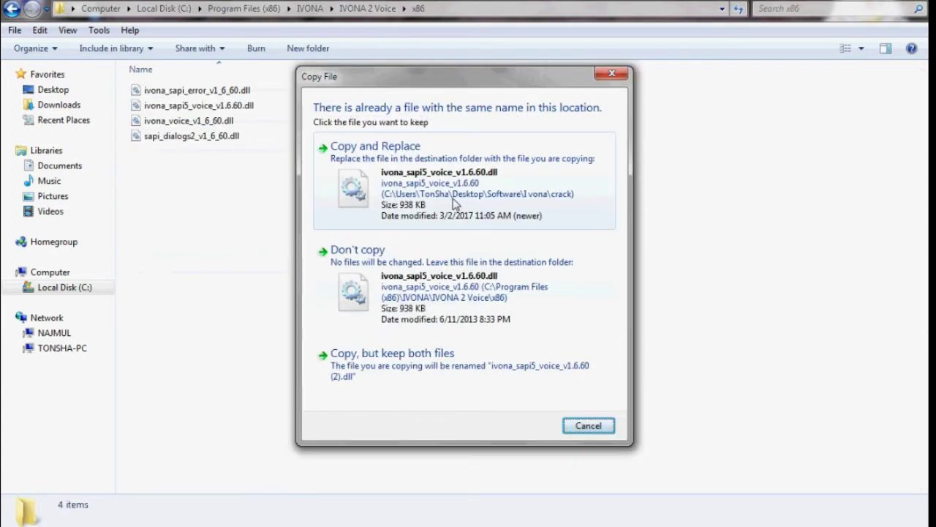
click(453, 198)
click(462, 327)
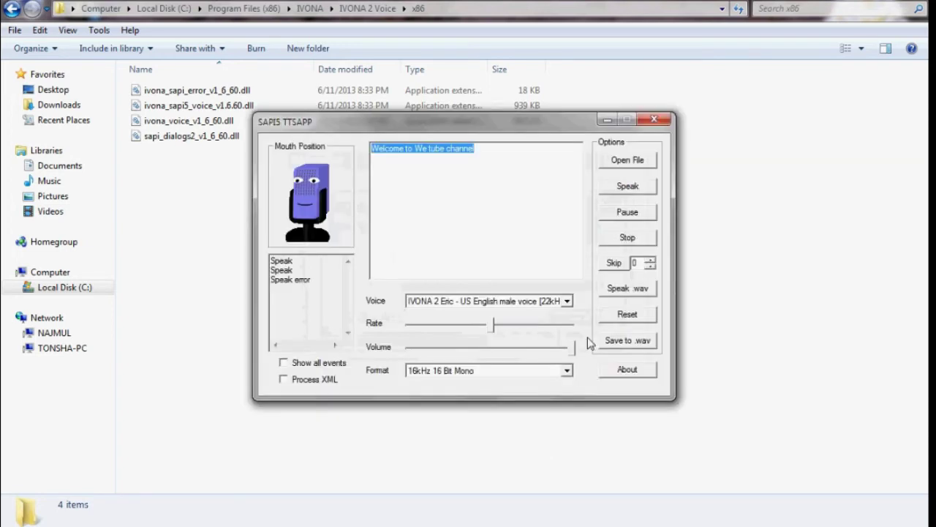
click(654, 119)
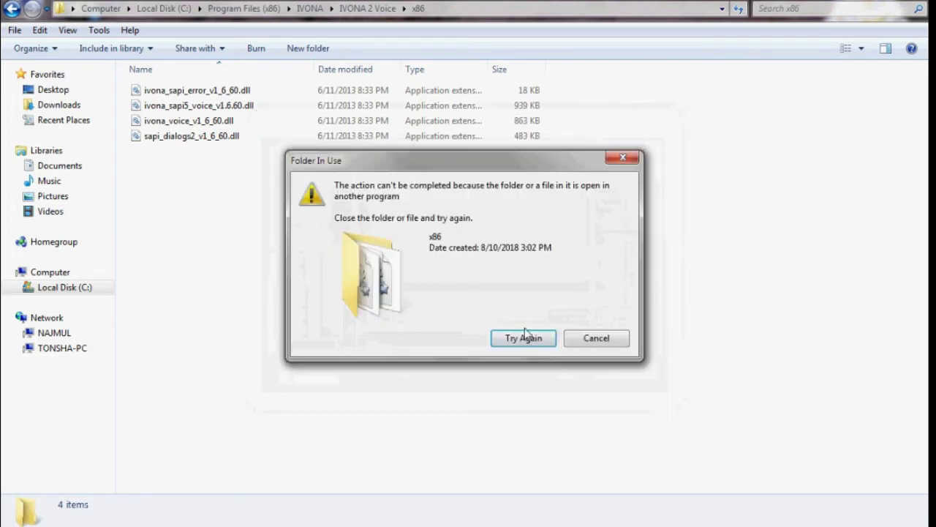
click(524, 338)
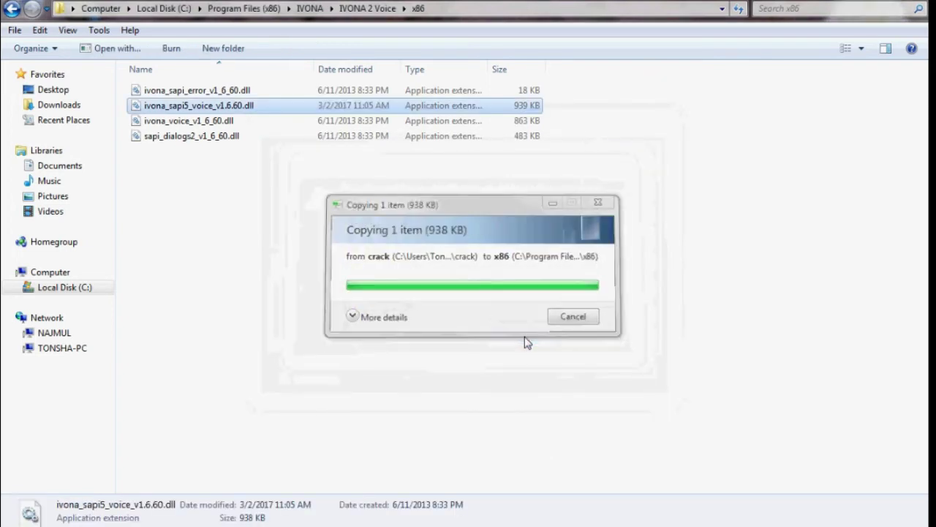
click(609, 299)
Step: Leave the folder window, launch SAPI5 TTSAPP and replace its sample text with "Welcome to We tube channel"
click(857, 0)
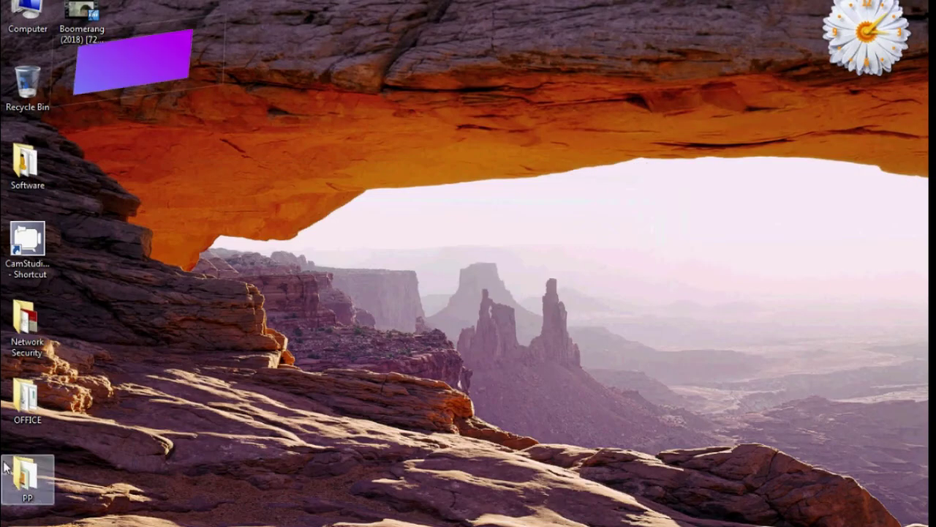
click(18, 525)
click(84, 455)
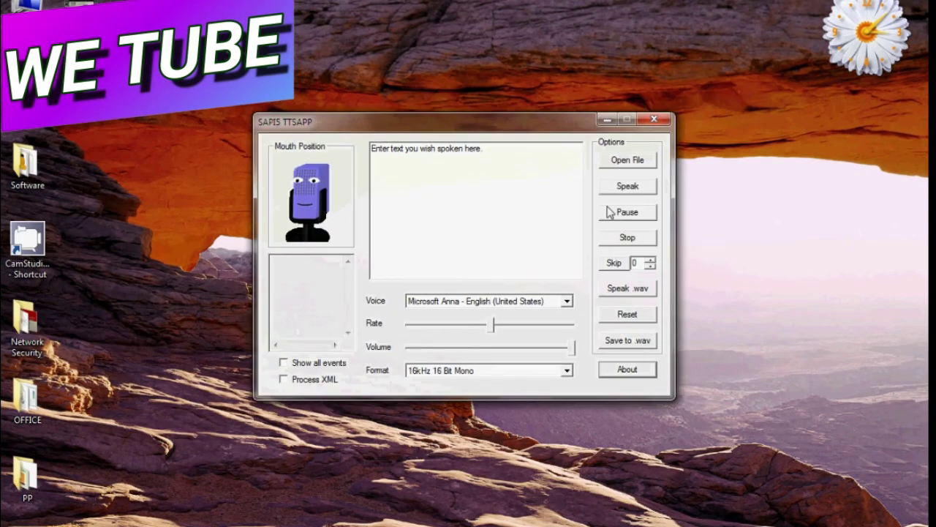
drag(497, 213, 78, 204)
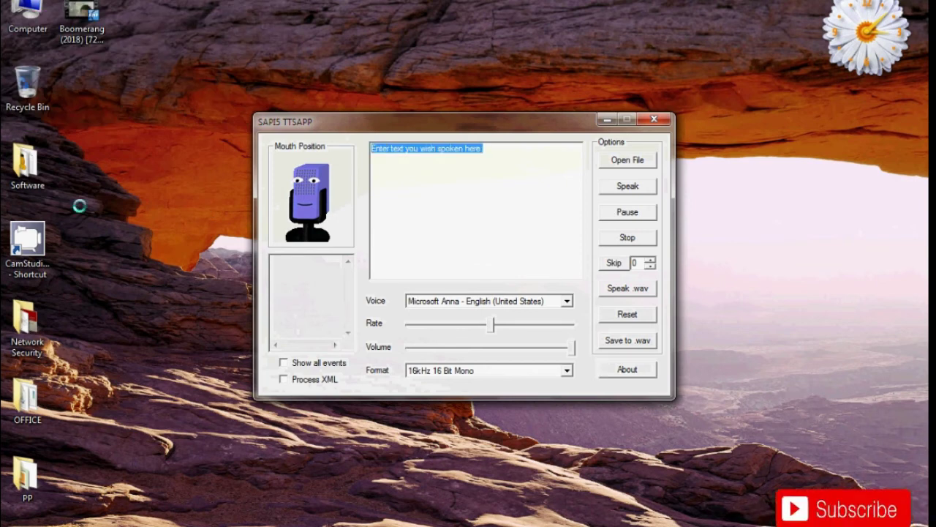
text(Well)
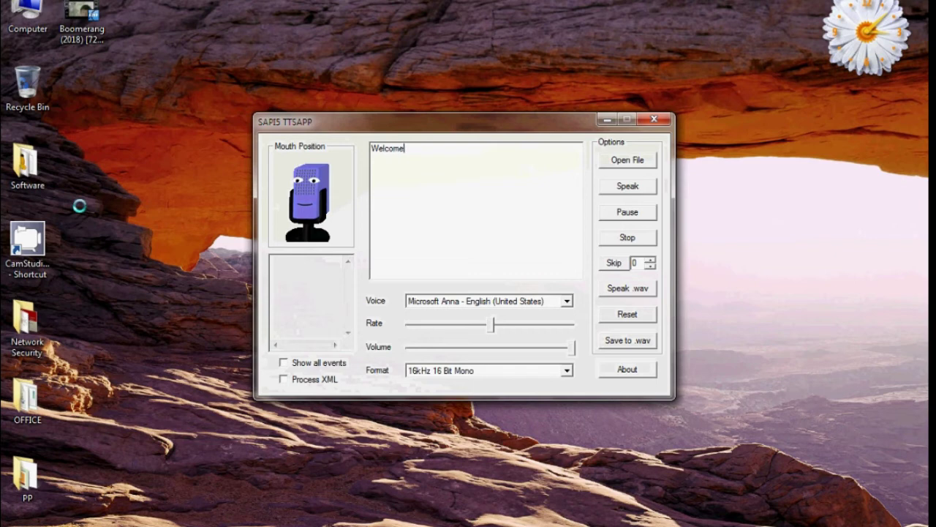
text(ome to We tube channel)
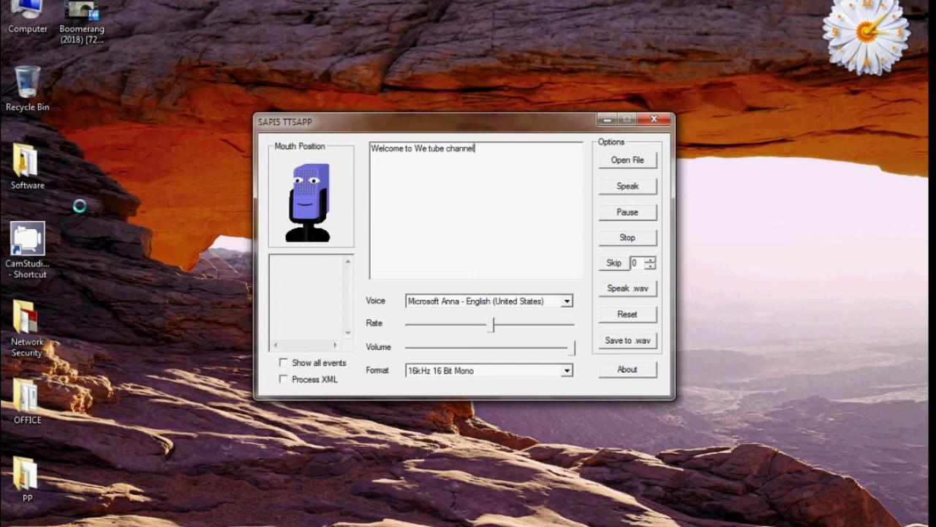
Step: Set the voice to IVONA 2 Eric - US English male voice [22kHz] and have the text spoken twice
click(483, 301)
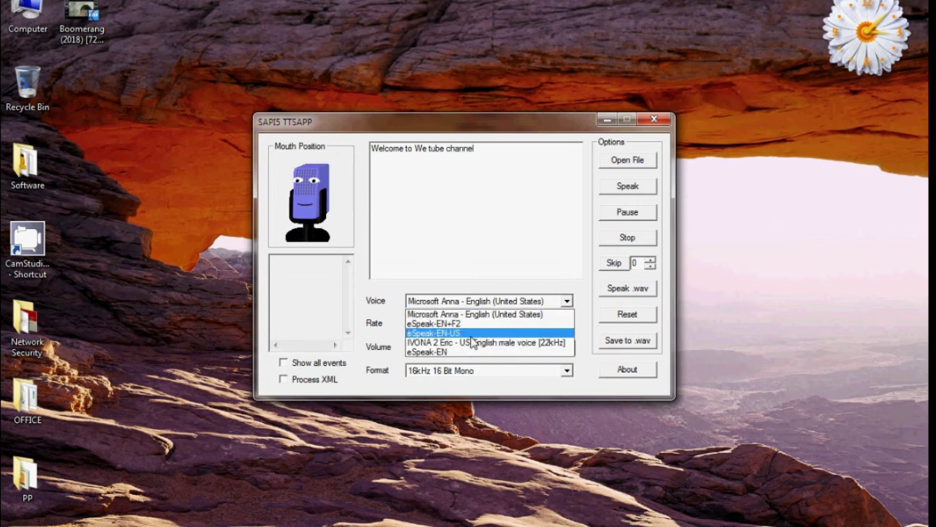
click(472, 342)
click(622, 192)
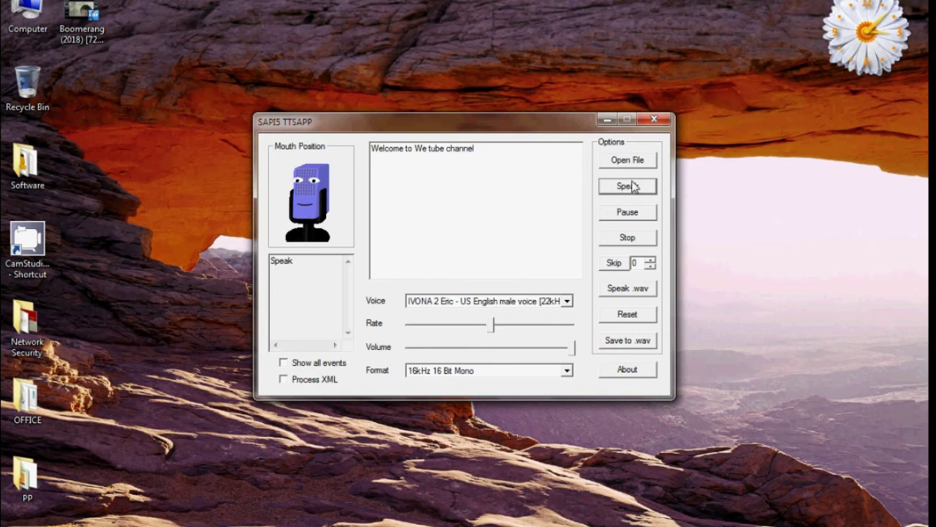
click(632, 186)
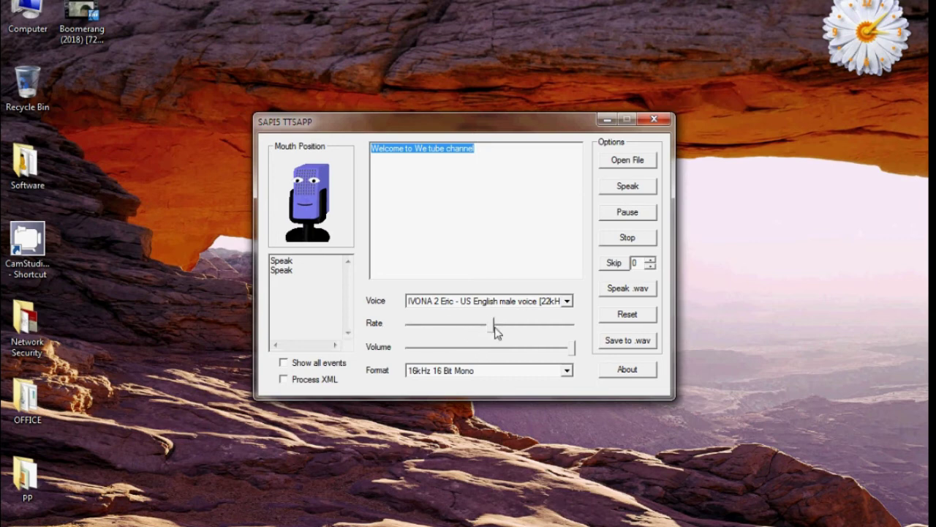
Step: Set the format to 22kHz 16 Bit Mono, lower the rate and volume slightly, and speak the text
click(469, 372)
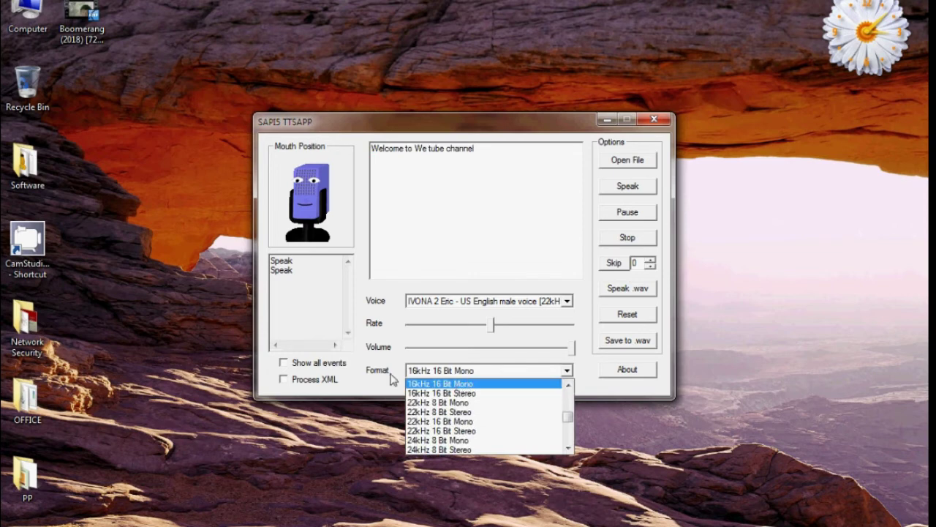
click(455, 422)
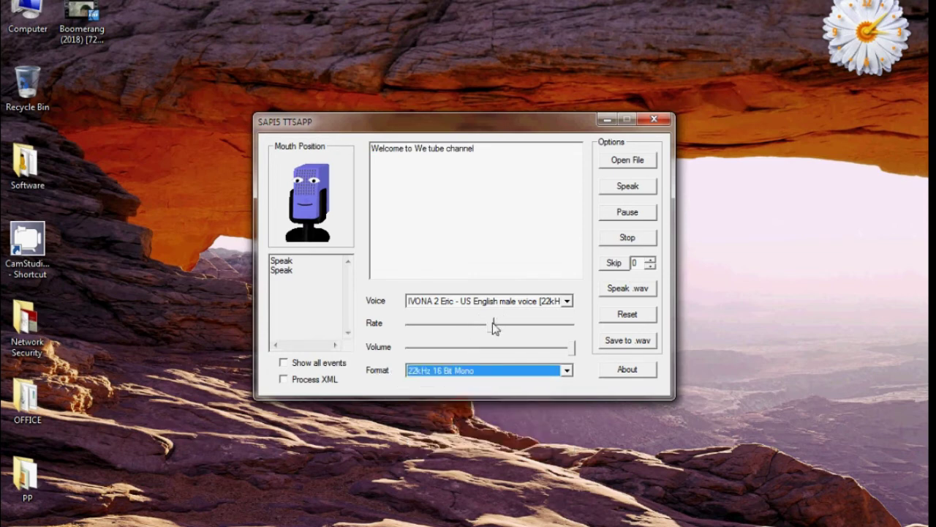
drag(495, 328, 460, 324)
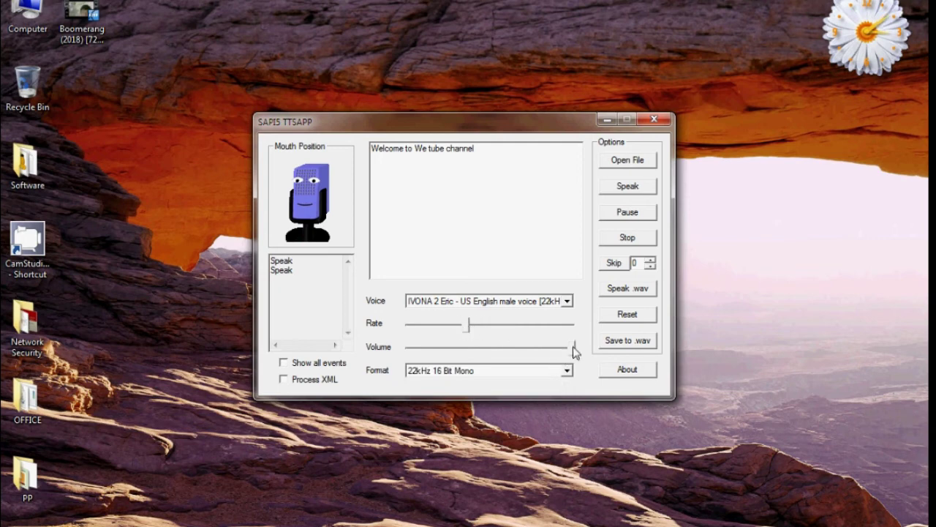
drag(574, 351, 547, 350)
click(614, 187)
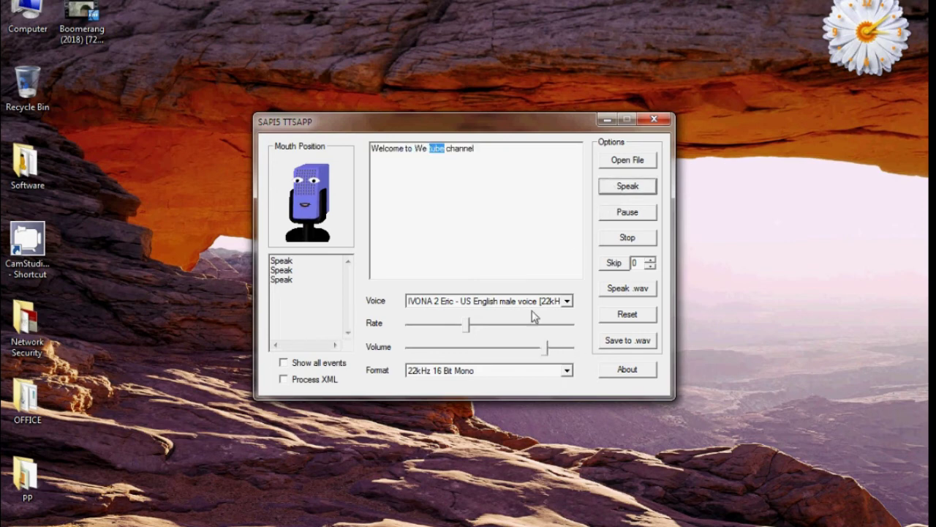
Step: Speak the text in 32kHz 8 Bit Mono format, then again with the rate raised well above the middle
click(468, 371)
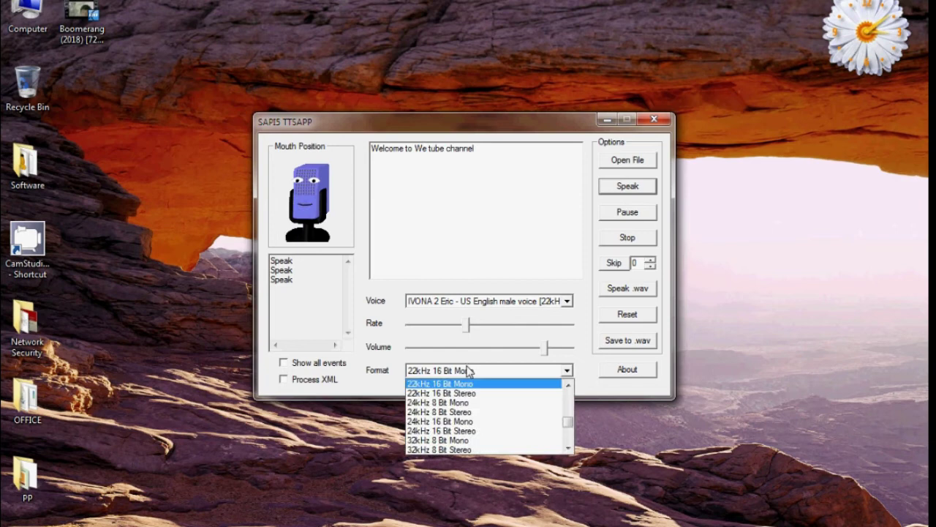
click(475, 439)
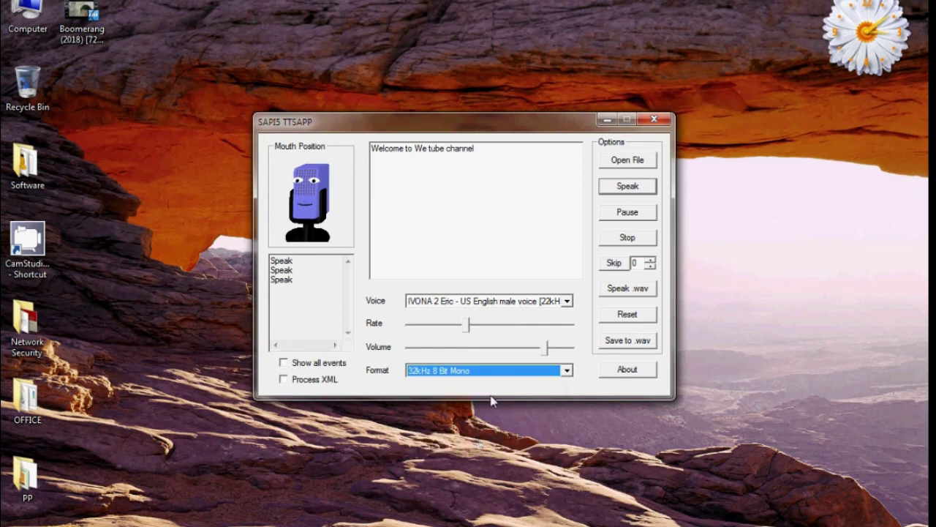
click(627, 187)
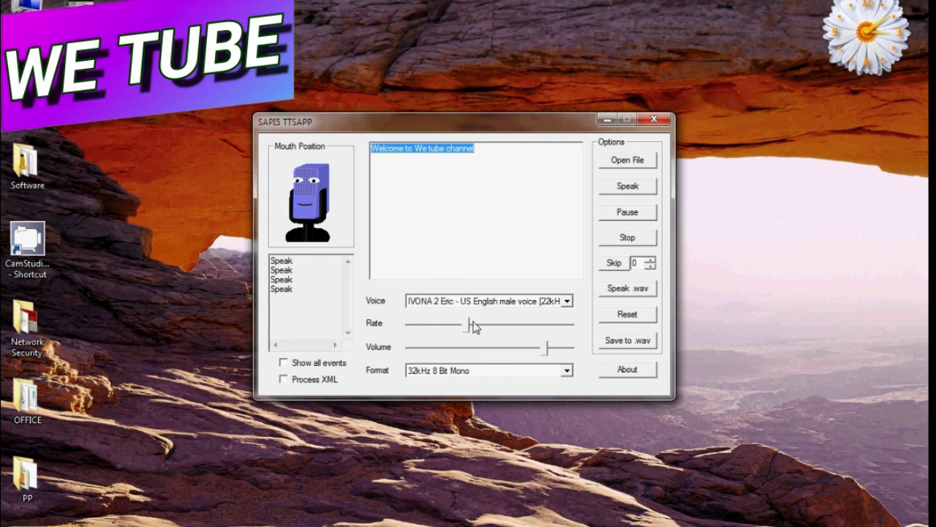
drag(472, 333, 550, 334)
click(629, 188)
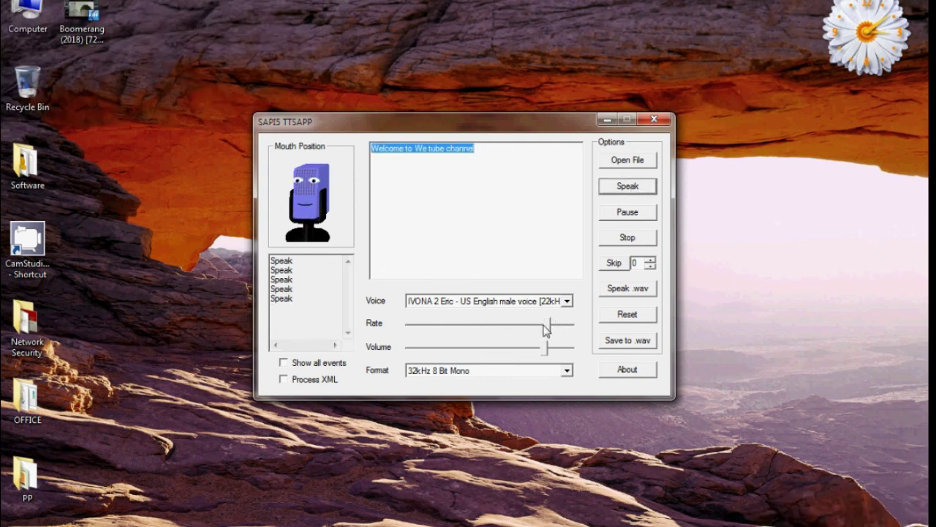
Step: Reduce the rate to moderately above the middle, set the format to 44kHz 16 Bit Stereo and speak the text
drag(549, 324, 516, 325)
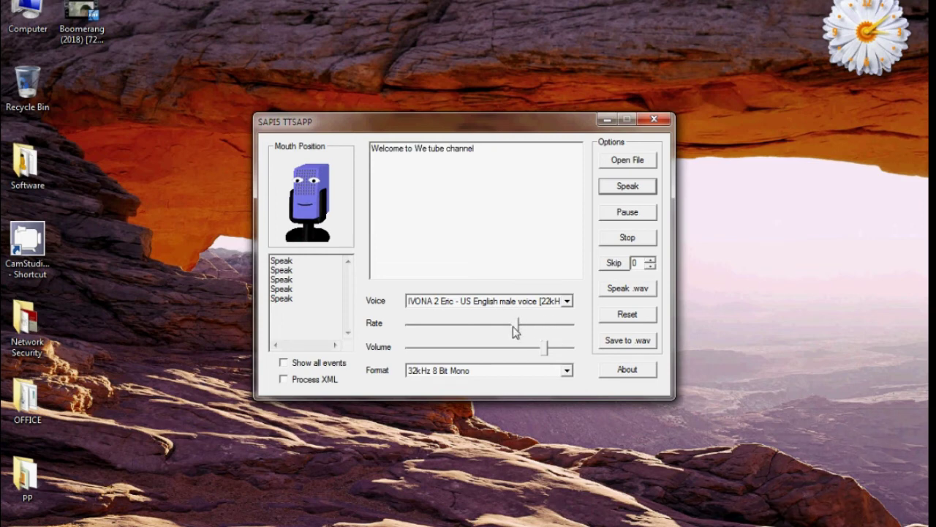
click(493, 373)
click(451, 449)
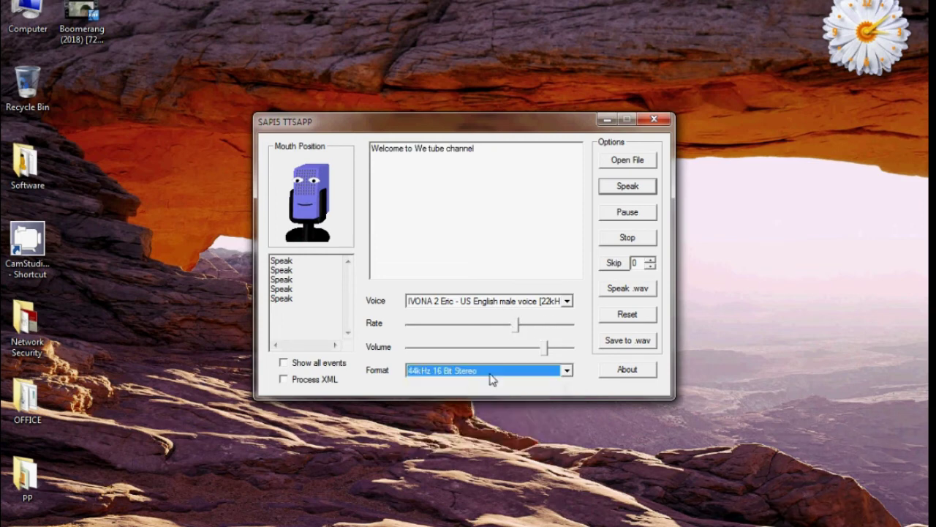
click(624, 192)
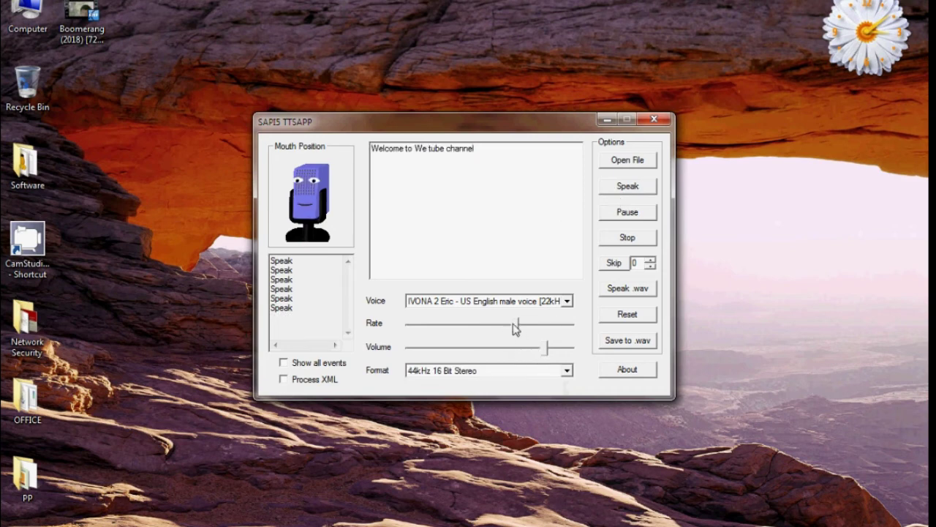
Step: Lower the rate to just above the middle, set the format to 48kHz 16 Bit Stereo and speak the text twice
drag(516, 326, 504, 331)
click(474, 372)
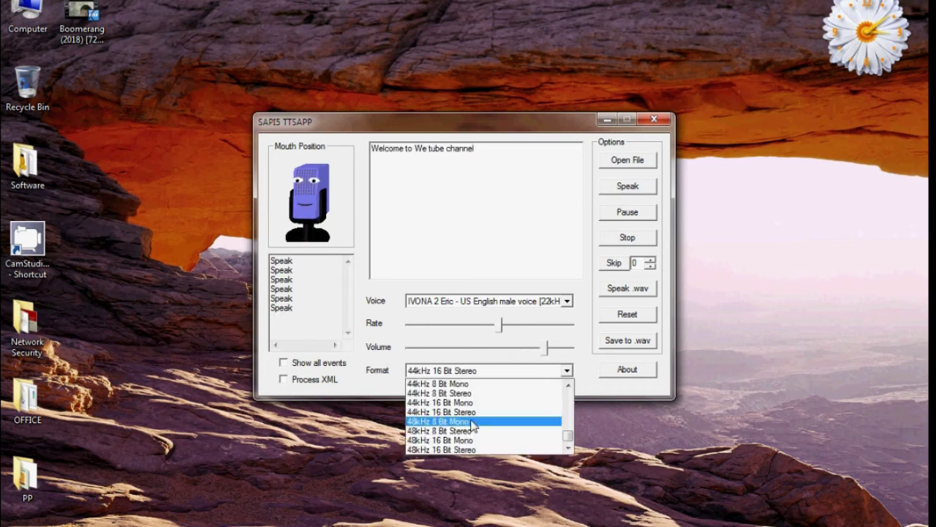
scroll(474, 407, up, 3)
scroll(468, 432, down, 4)
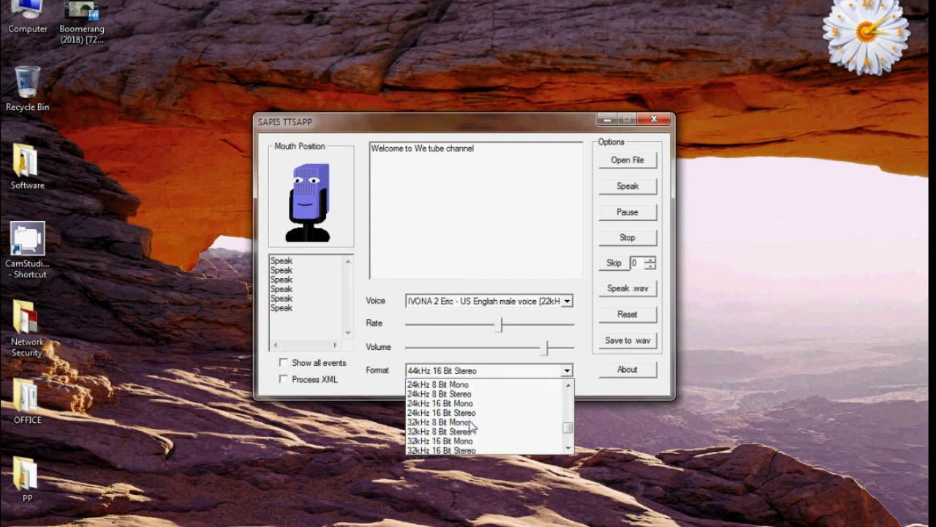
click(465, 449)
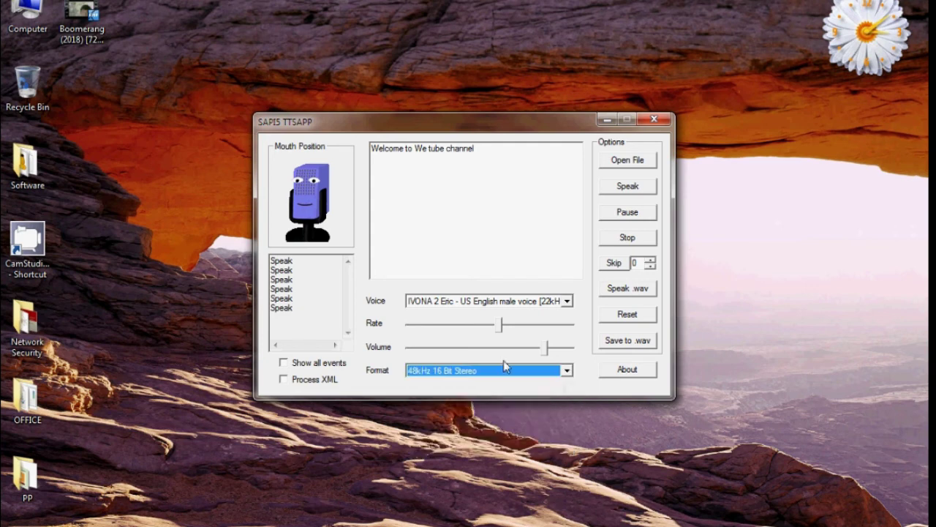
click(627, 187)
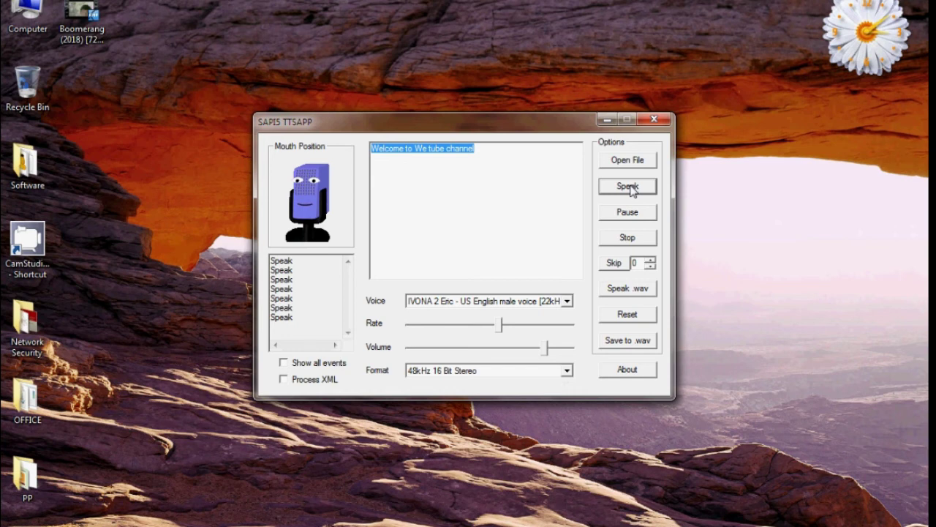
click(629, 186)
Step: Replace the text to speak with "tipe oit here"
drag(521, 227, 136, 220)
text(tip)
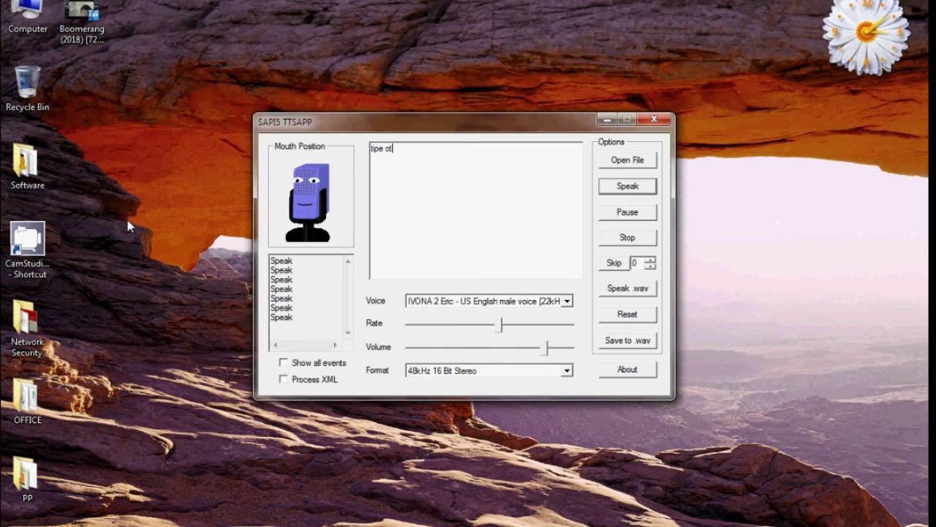
text(e oit here)
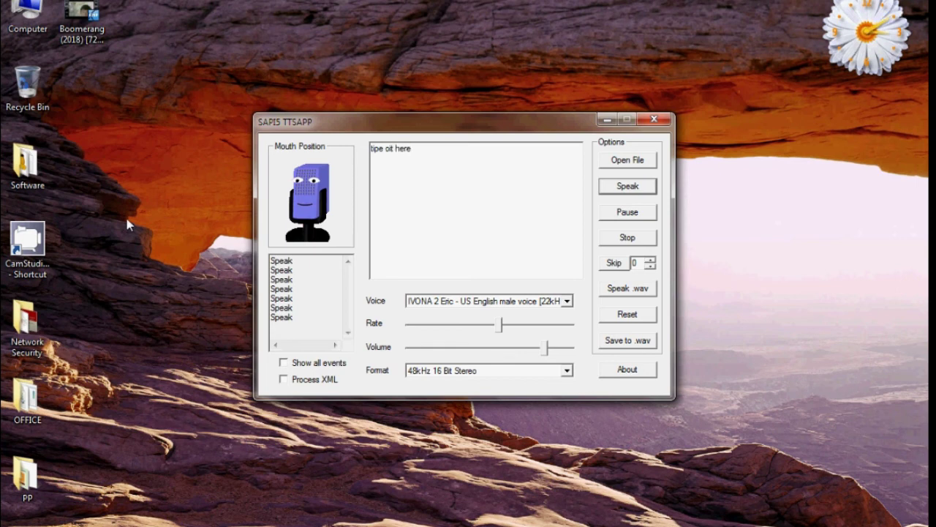